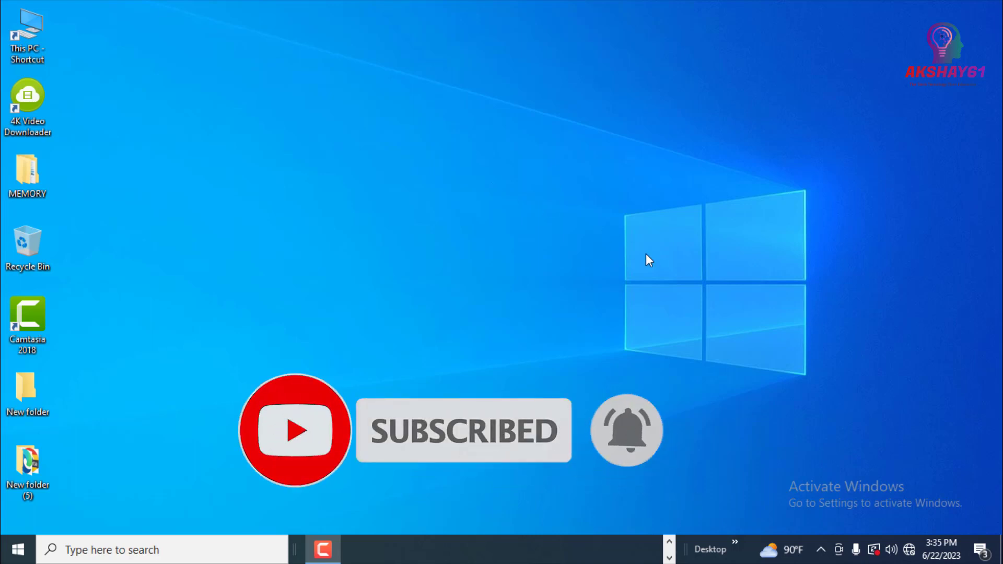
Step: Open This PC from the desktop shortcut and maximize its window
{"action": "left_click", "coordinate": [27, 45]}
{"action": "double_click", "coordinate": [27, 45]}
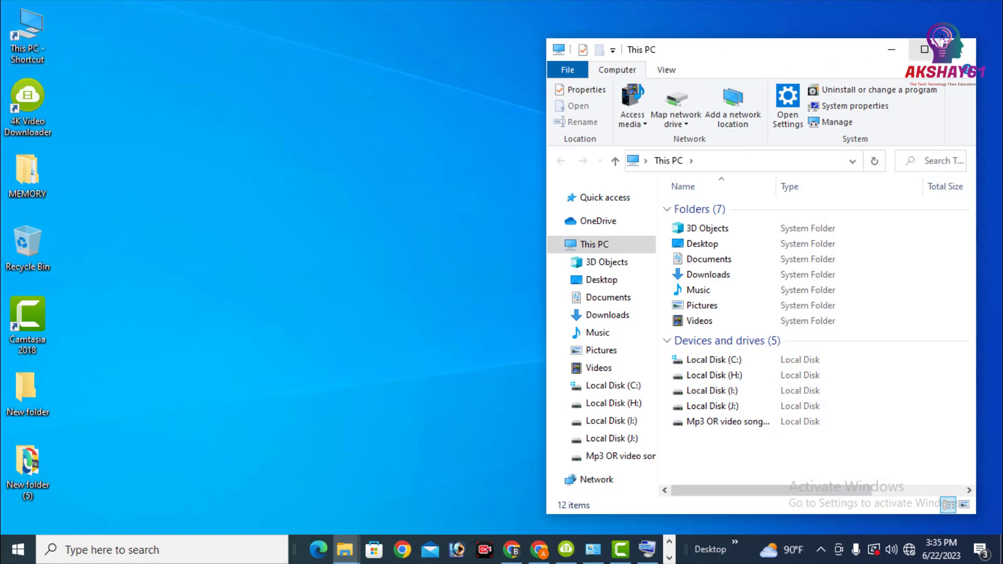
{"action": "left_click", "coordinate": [924, 49]}
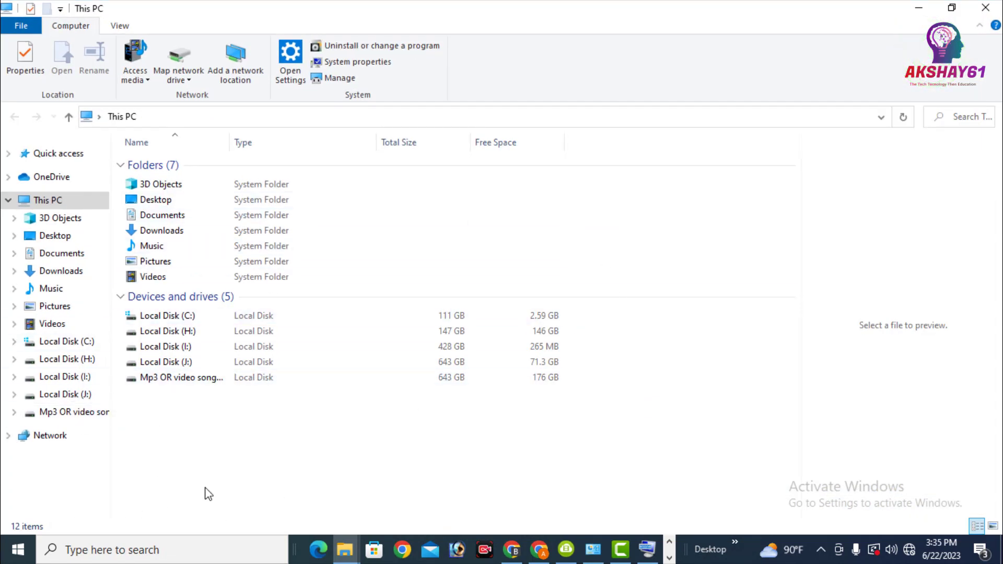
Step: Highlight all the drives under Devices and drives to review them, and clear the selection
{"action": "left_click", "coordinate": [233, 402]}
{"action": "left_click_drag", "start_coordinate": [233, 404], "coordinate": [160, 318]}
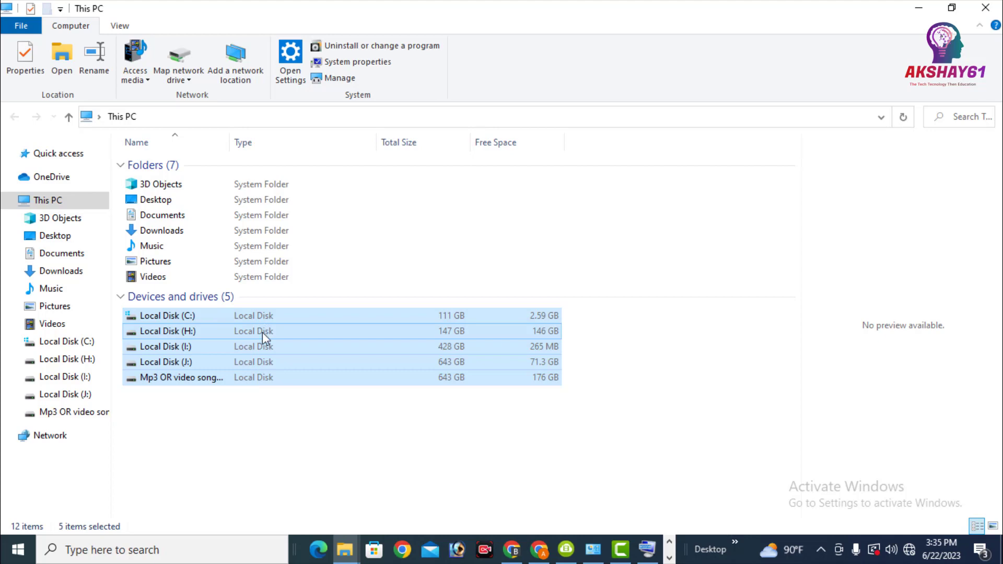
{"action": "left_click", "coordinate": [194, 417]}
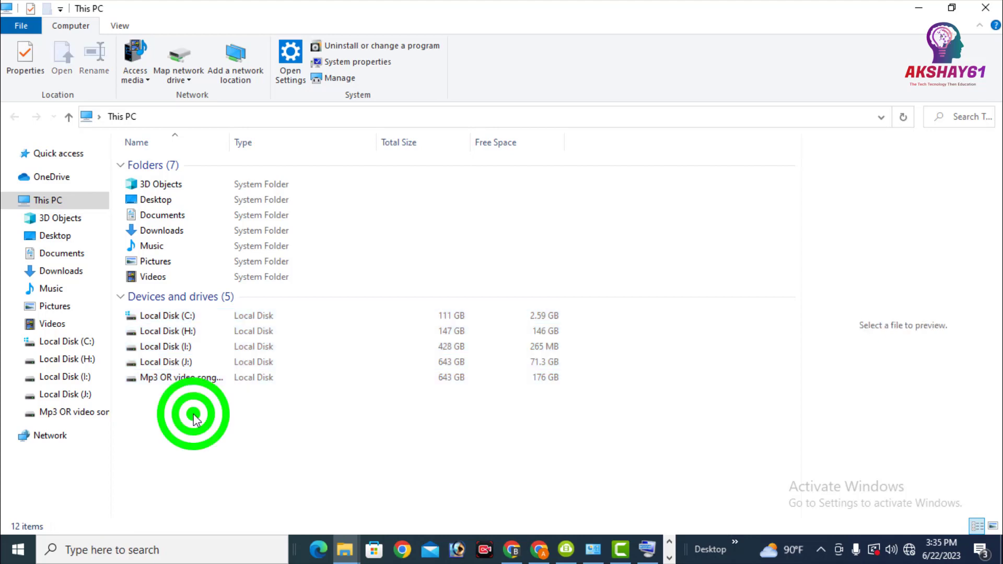
{"action": "left_click", "coordinate": [332, 378]}
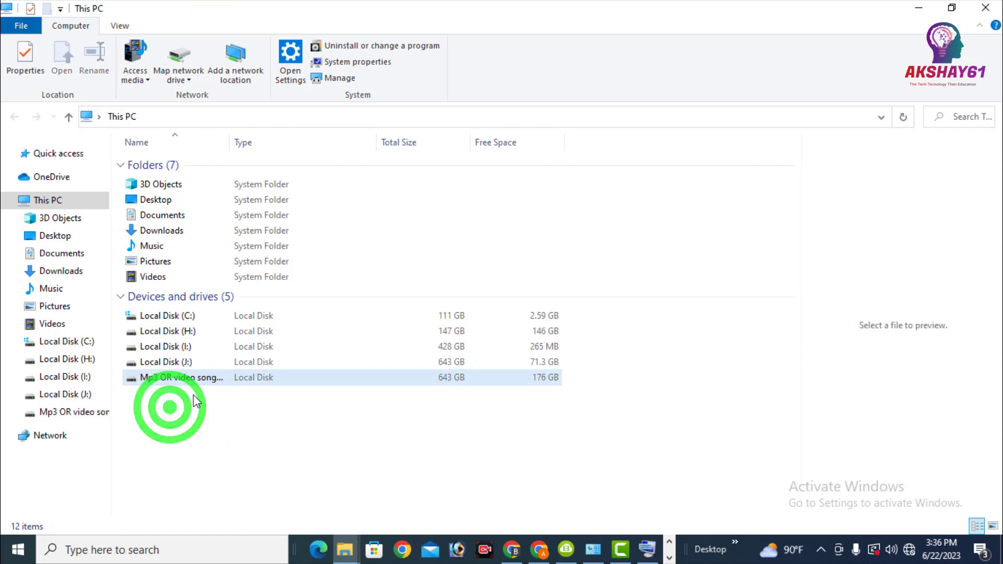
{"action": "left_click_drag", "start_coordinate": [187, 405], "coordinate": [168, 318]}
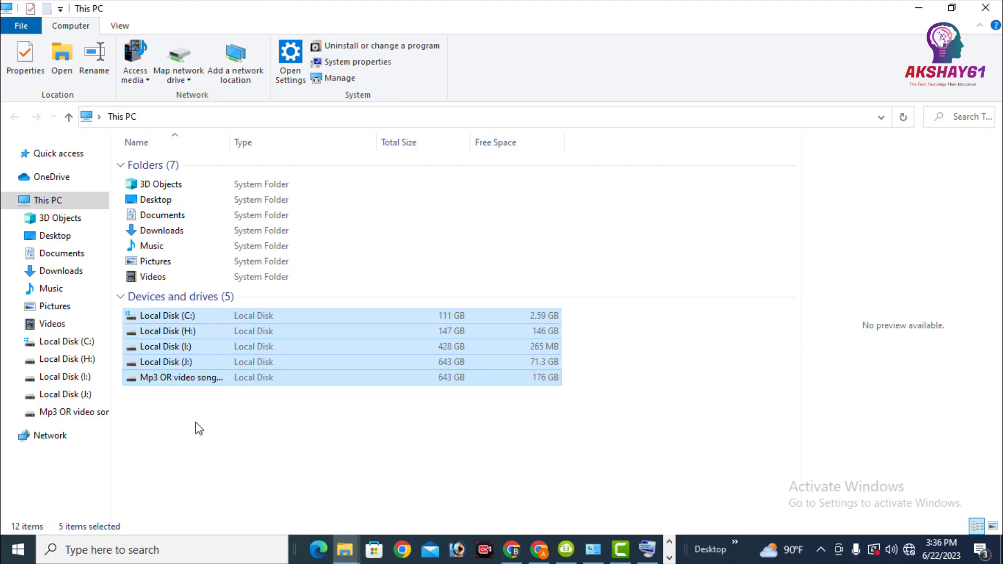
{"action": "left_click_drag", "start_coordinate": [196, 422], "coordinate": [177, 455]}
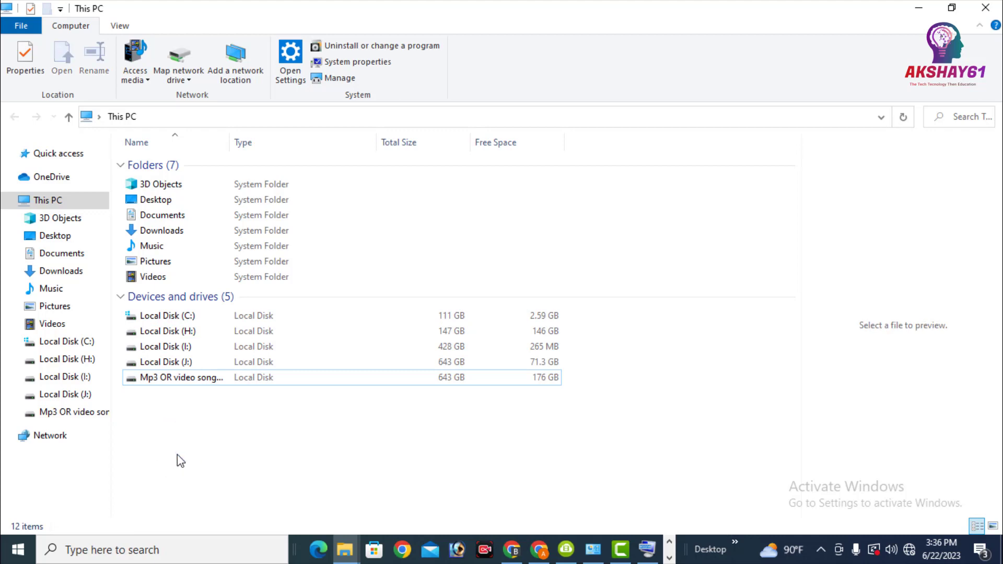
Step: Look into Local Disk (J:), return to This PC and review the listed drives again
{"action": "double_click", "coordinate": [186, 362]}
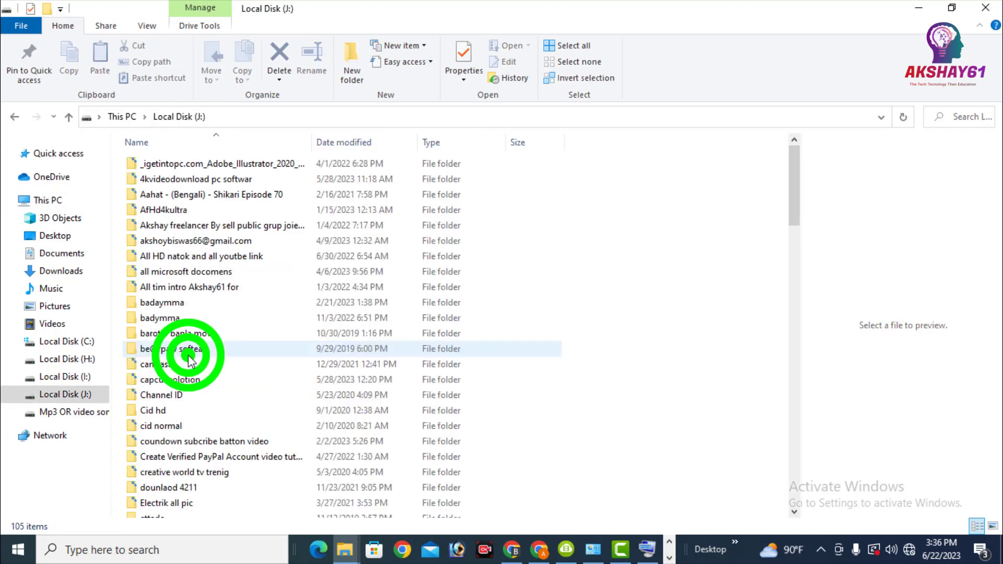
{"action": "left_click", "coordinate": [15, 116]}
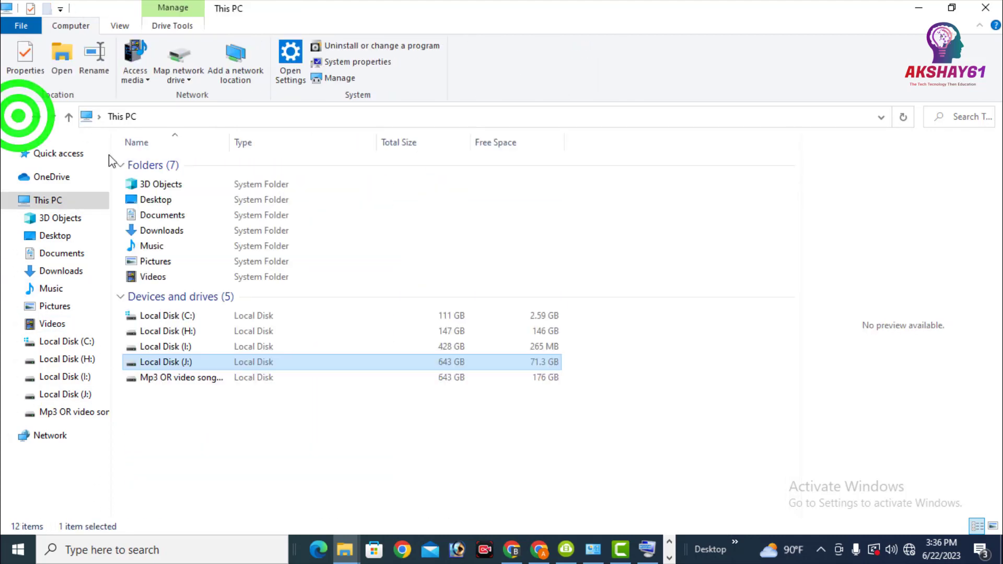
{"action": "left_click", "coordinate": [190, 417]}
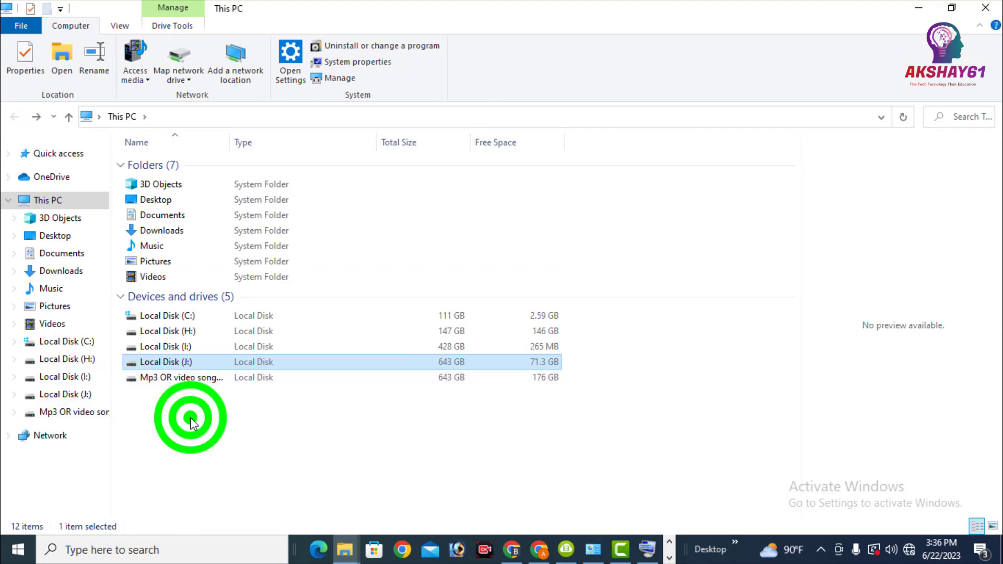
{"action": "left_click", "coordinate": [240, 412]}
{"action": "left_click_drag", "start_coordinate": [240, 412], "coordinate": [179, 315]}
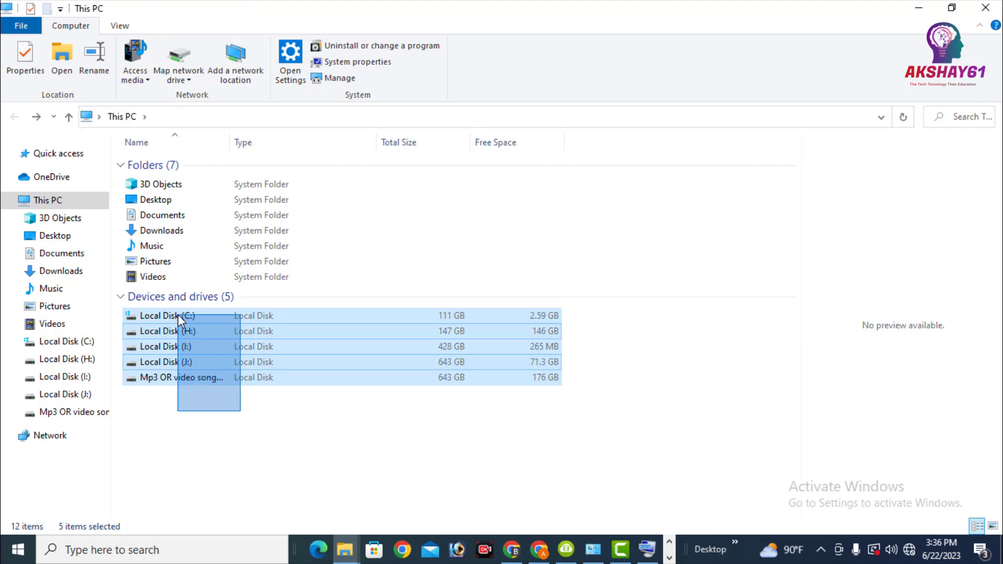
{"action": "left_click_drag", "start_coordinate": [178, 315], "coordinate": [178, 314]}
{"action": "left_click", "coordinate": [162, 416]}
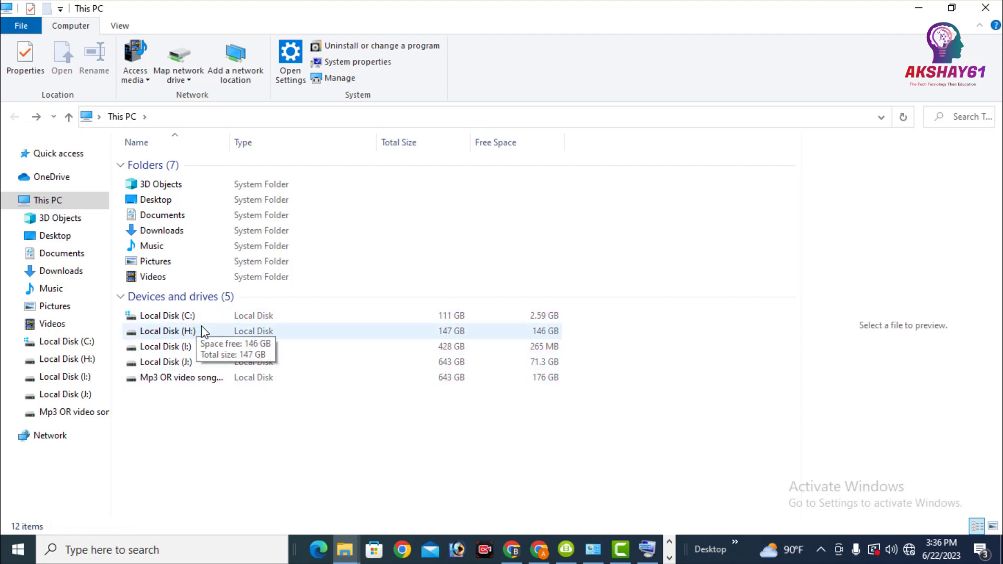
{"action": "left_click", "coordinate": [177, 442]}
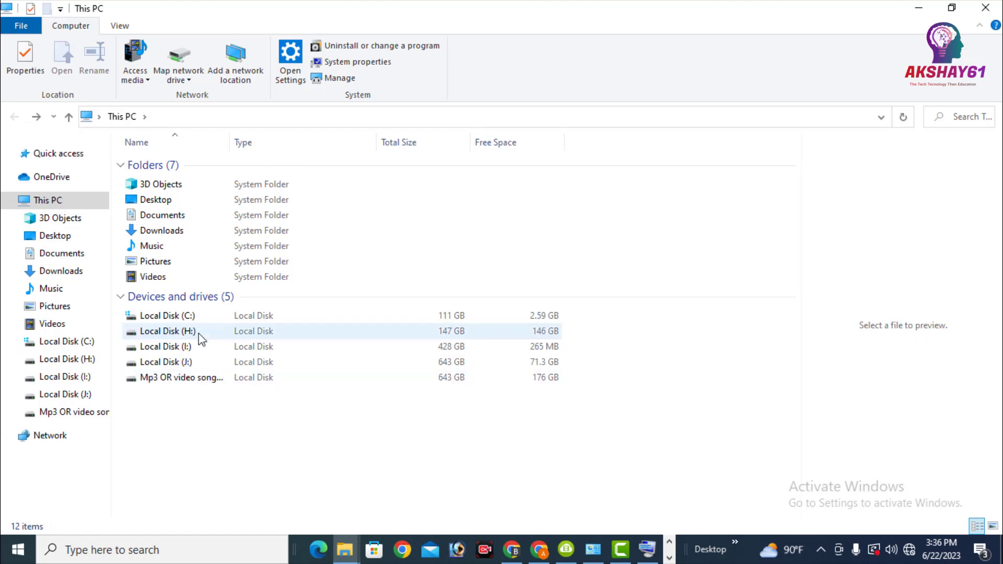
Step: Open Local Disk (I:), look through its folders and return to This PC
{"action": "left_click", "coordinate": [182, 354]}
{"action": "double_click", "coordinate": [182, 354]}
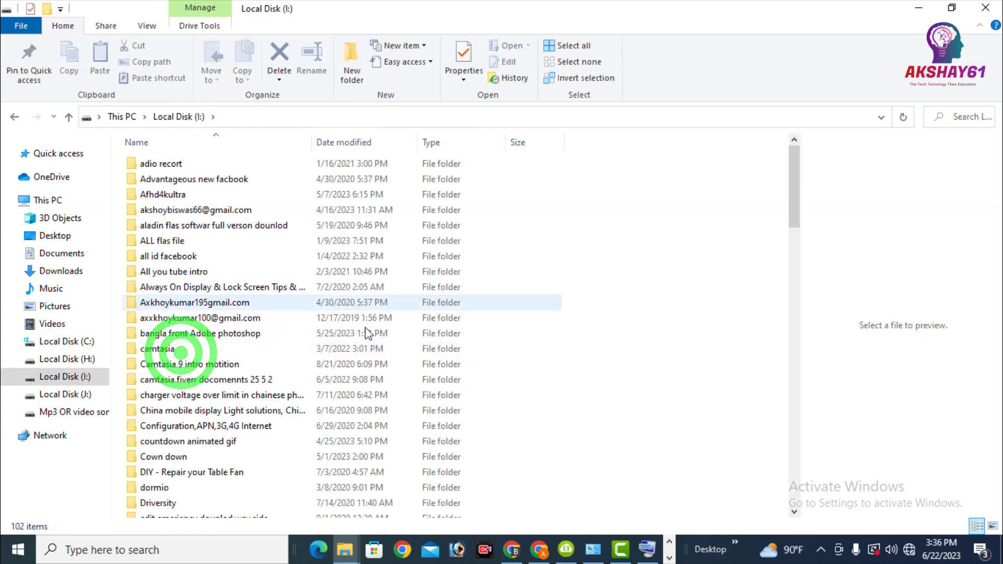
{"action": "scroll", "coordinate": [196, 434], "scroll_direction": "down", "scroll_amount": 12}
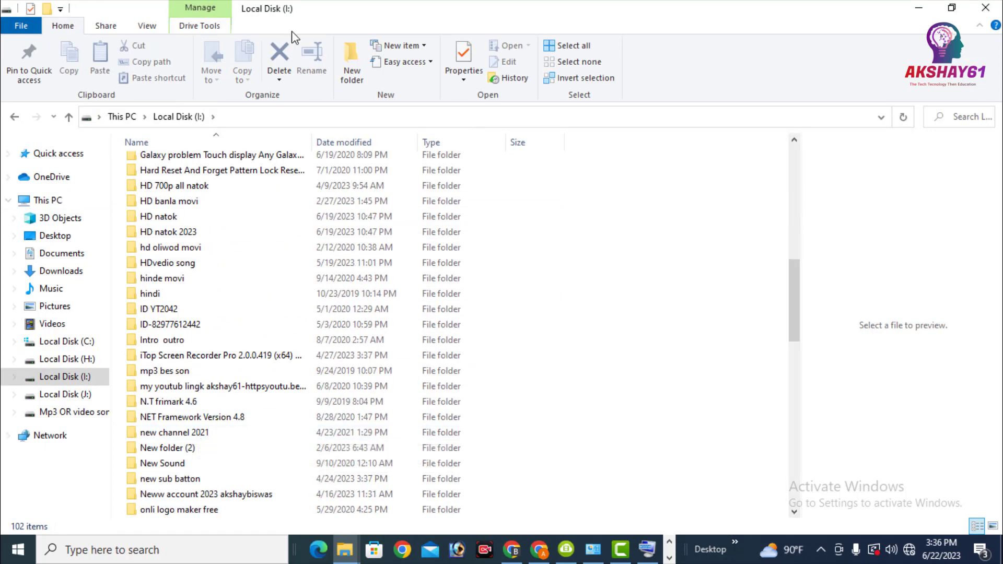
{"action": "left_click", "coordinate": [16, 118]}
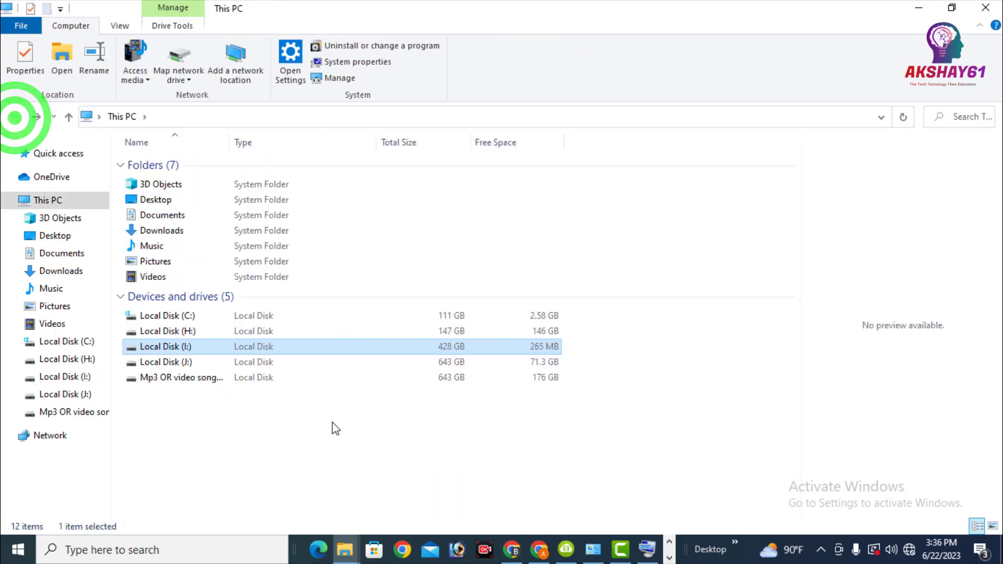
Step: Create a new folder with the default name on Local Disk (J:) and open it
{"action": "left_click", "coordinate": [183, 363]}
{"action": "double_click", "coordinate": [184, 363]}
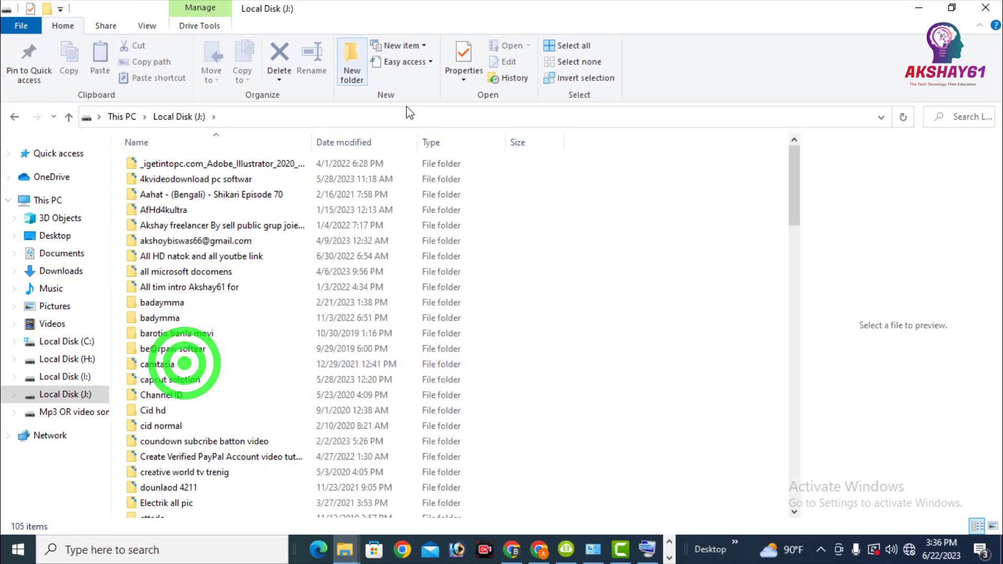
{"action": "right_click", "coordinate": [529, 235]}
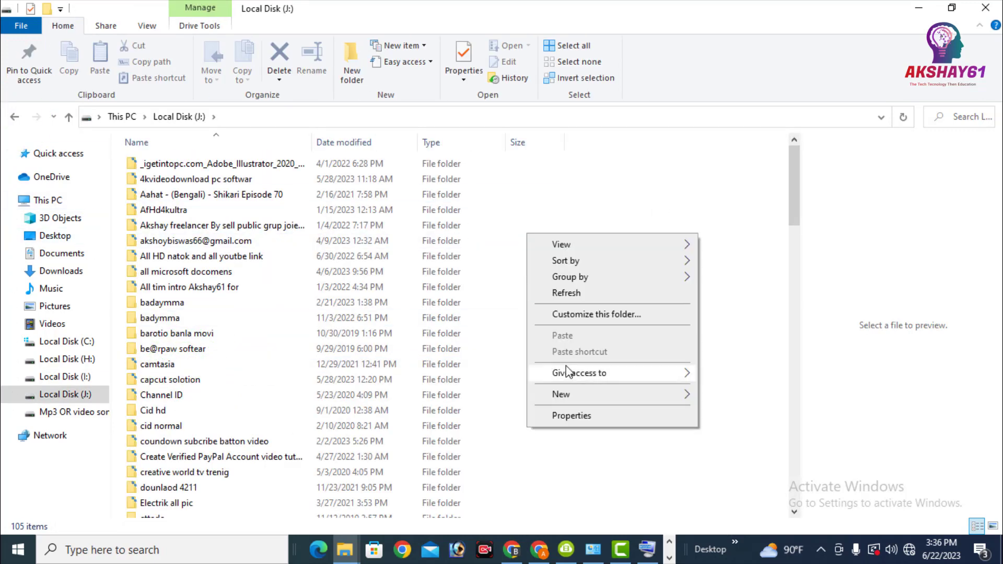
{"action": "left_click", "coordinate": [562, 395]}
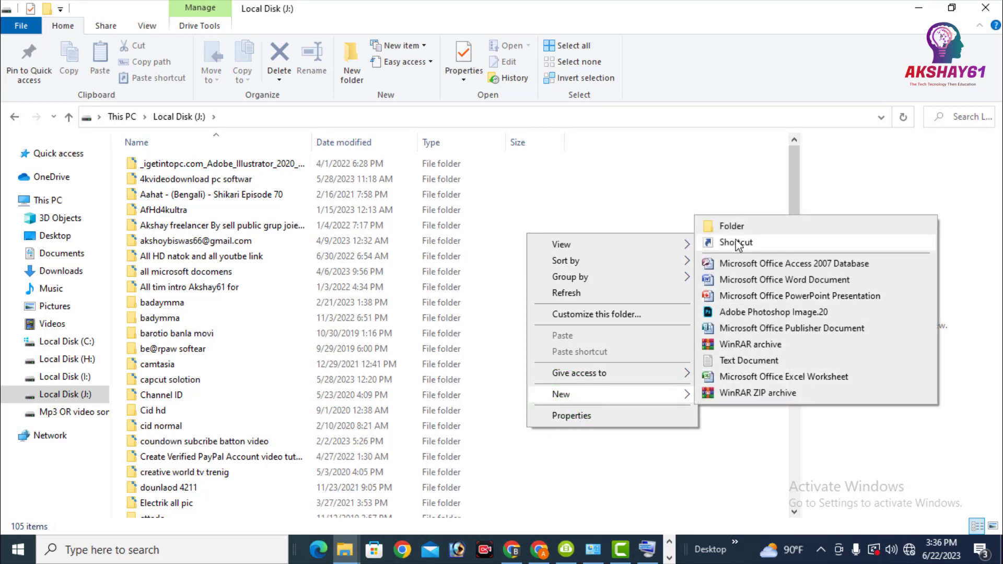
{"action": "left_click", "coordinate": [728, 225]}
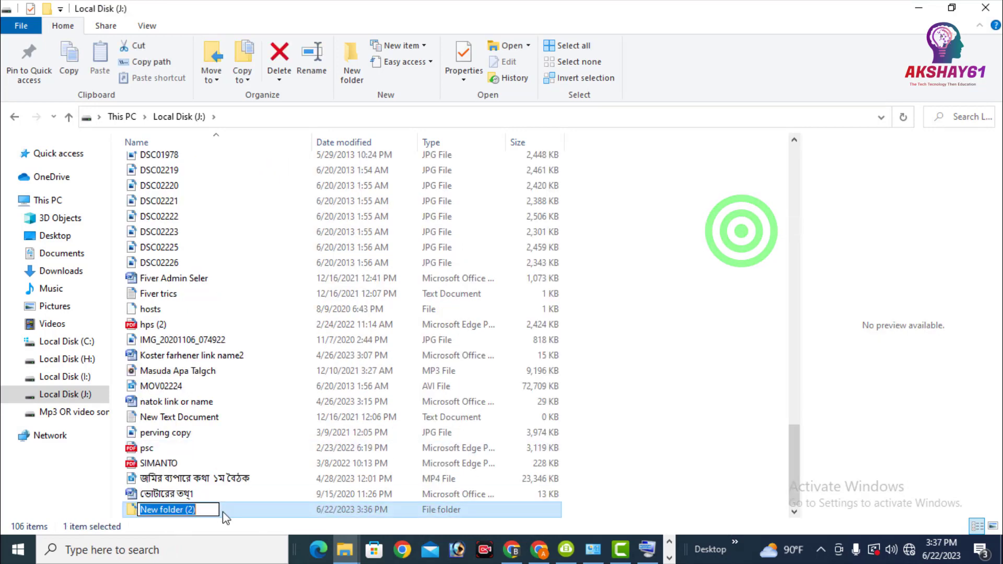
{"action": "left_click", "coordinate": [224, 511]}
{"action": "double_click", "coordinate": [223, 511]}
{"action": "left_click", "coordinate": [418, 226]}
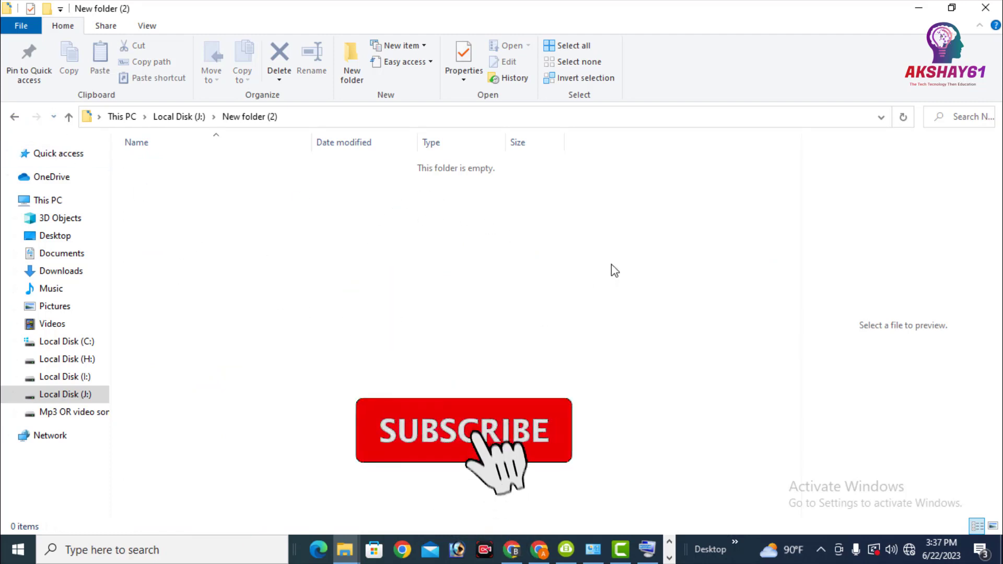
Step: Restore the window to a smaller size and try to copy New folder (5) from the desktop into the new folder, cancelling the transfer
{"action": "double_click", "coordinate": [363, 10]}
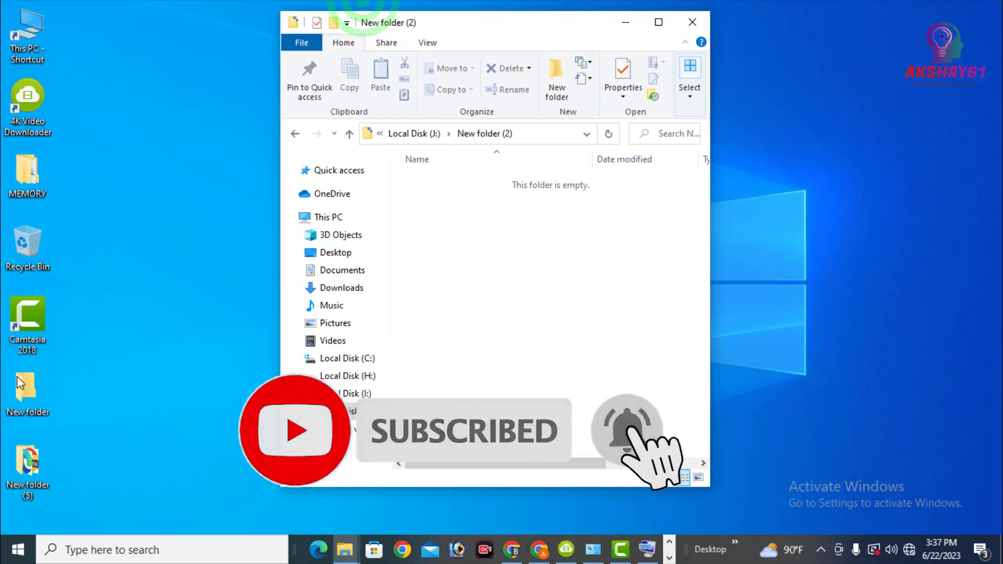
{"action": "left_click", "coordinate": [32, 467]}
{"action": "left_click_drag", "start_coordinate": [42, 470], "coordinate": [441, 365]}
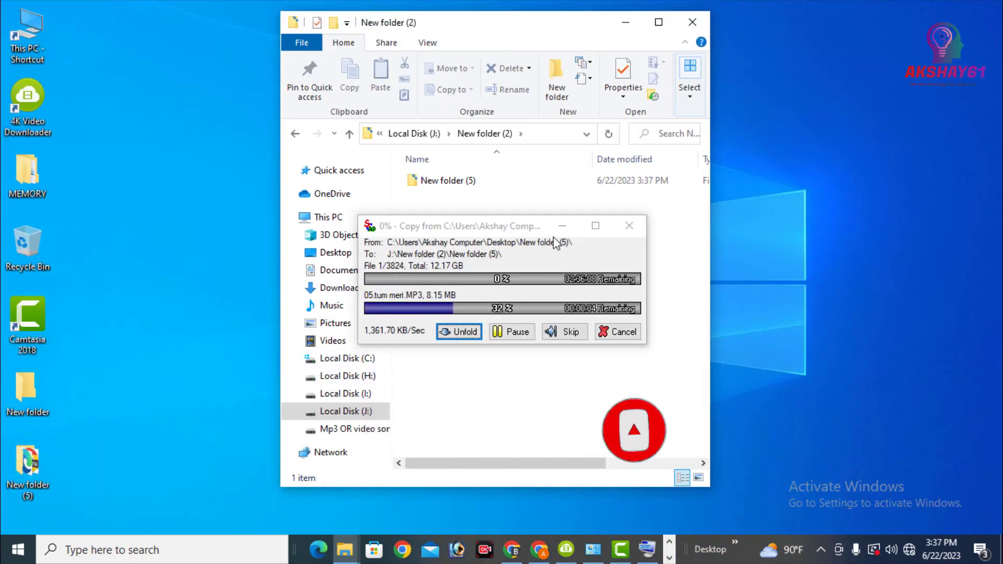
{"action": "left_click", "coordinate": [604, 333]}
Step: Check inside the copied New folder (5) and look at the drives in This PC, closing each window
{"action": "double_click", "coordinate": [453, 182]}
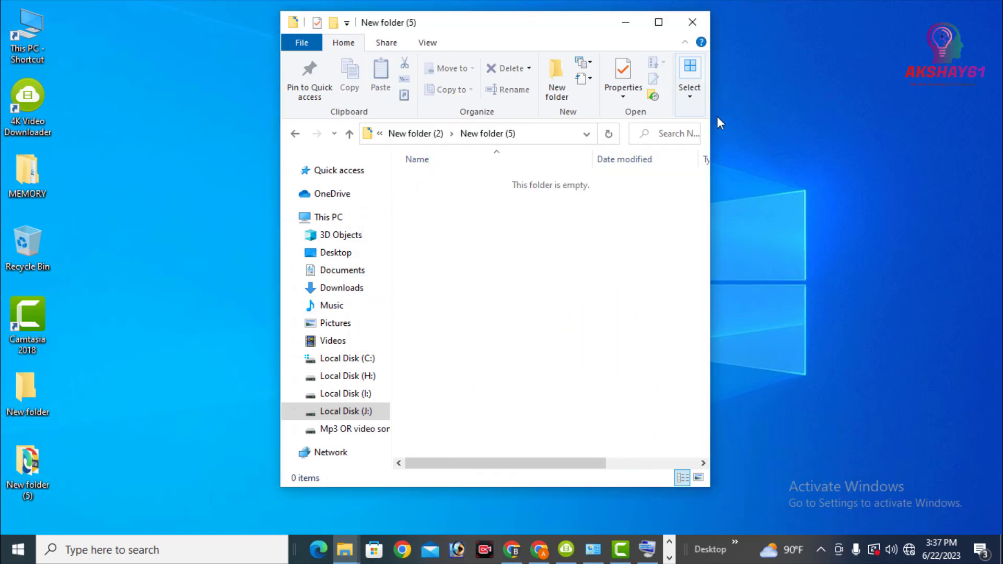
{"action": "left_click", "coordinate": [693, 23]}
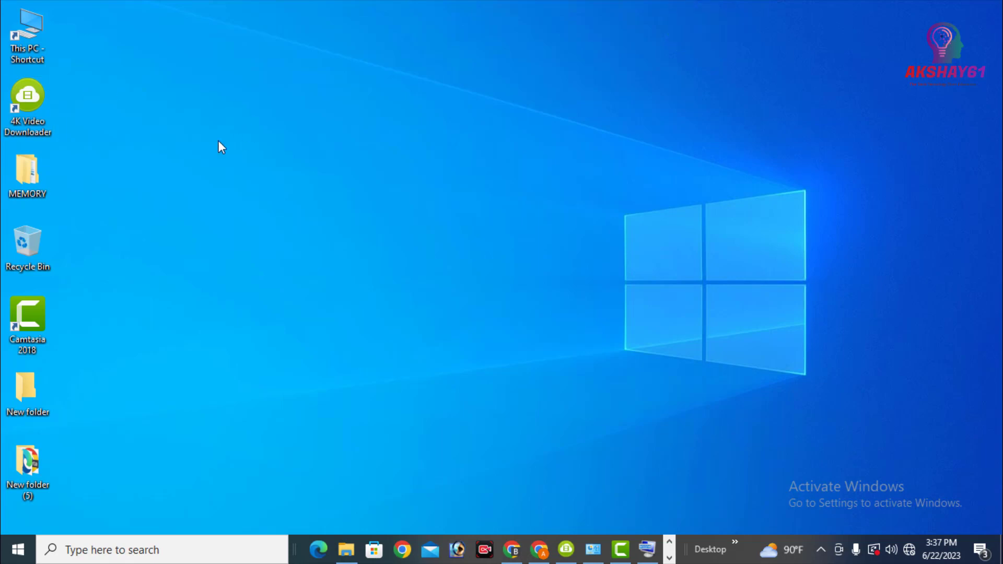
{"action": "double_click", "coordinate": [35, 26]}
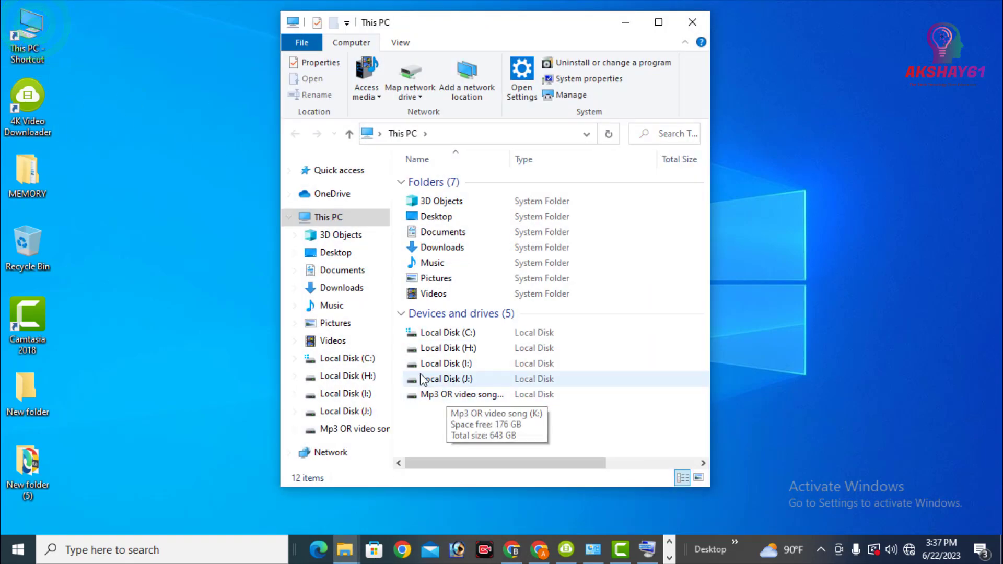
{"action": "left_click", "coordinate": [693, 25]}
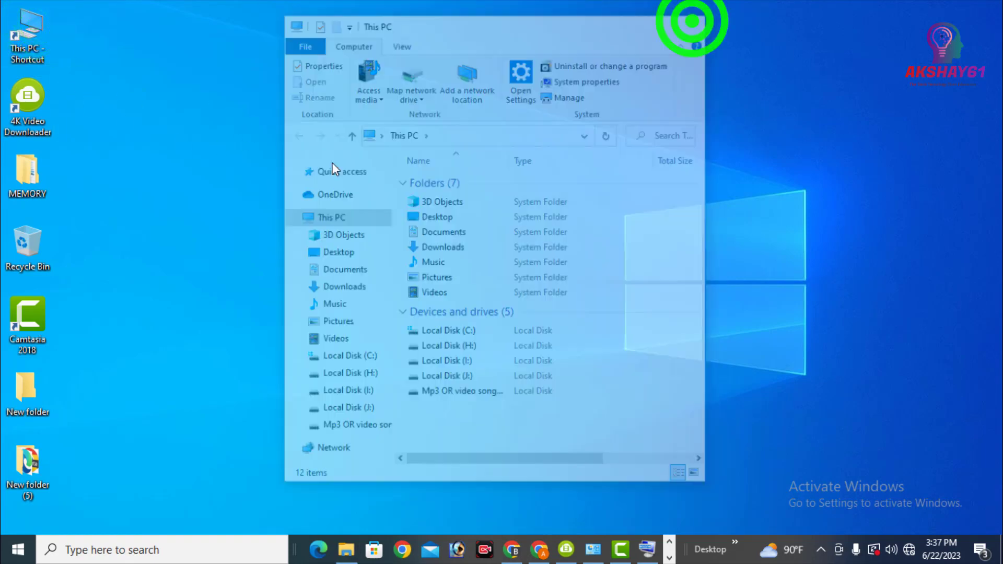
Step: Examine the list of installed applications in Start, from the recently added ones through those under B and C
{"action": "left_click", "coordinate": [7, 556]}
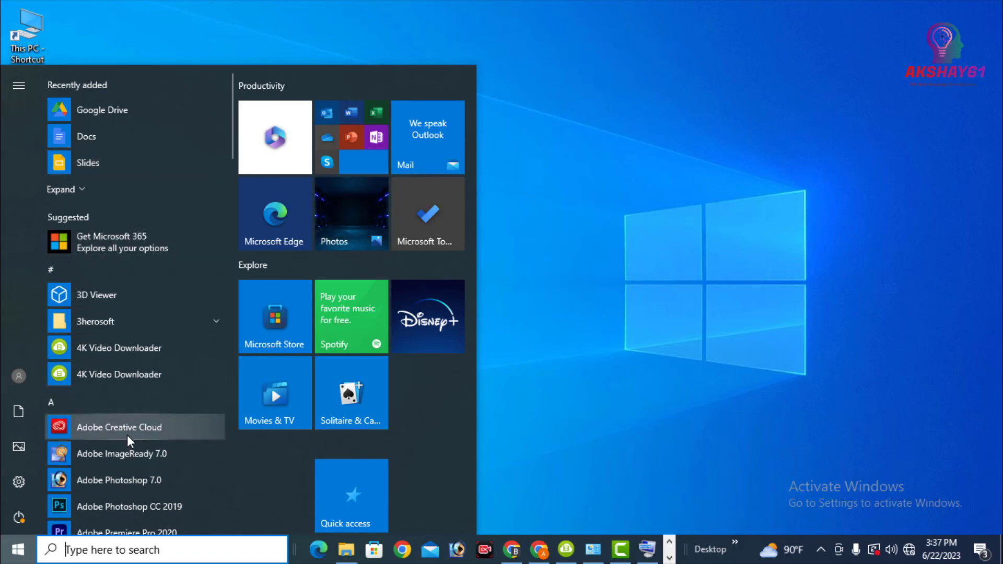
{"action": "scroll", "coordinate": [127, 434], "scroll_direction": "down", "scroll_amount": 5}
{"action": "scroll", "coordinate": [133, 280], "scroll_direction": "up", "scroll_amount": 3}
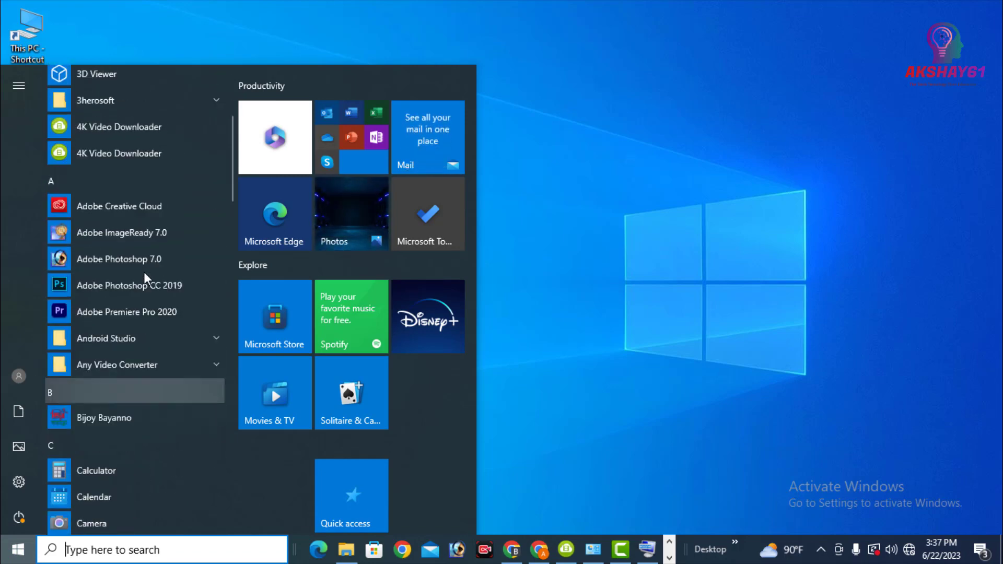
{"action": "scroll", "coordinate": [127, 280], "scroll_direction": "down", "scroll_amount": 5}
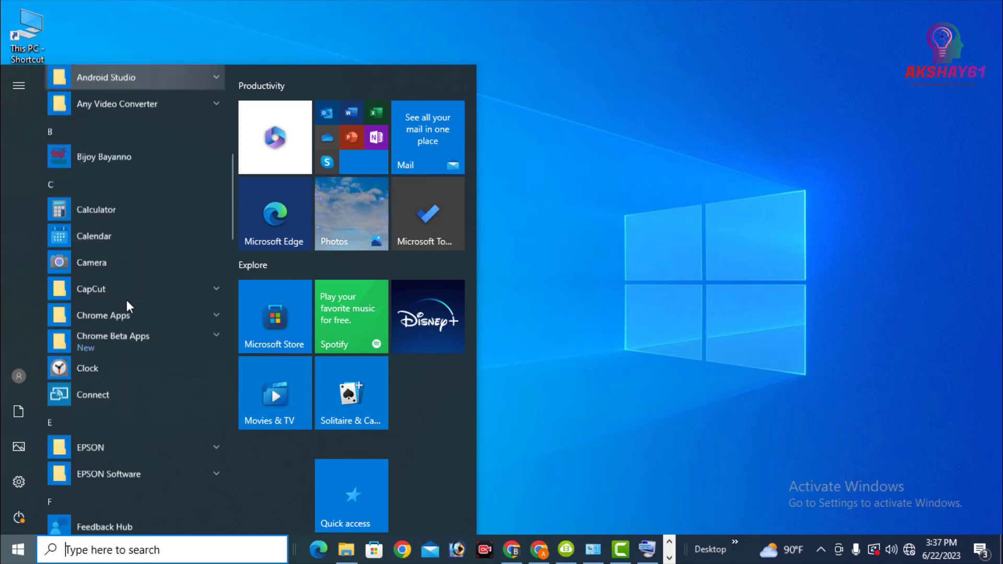
{"action": "scroll", "coordinate": [129, 321], "scroll_direction": "up", "scroll_amount": 6}
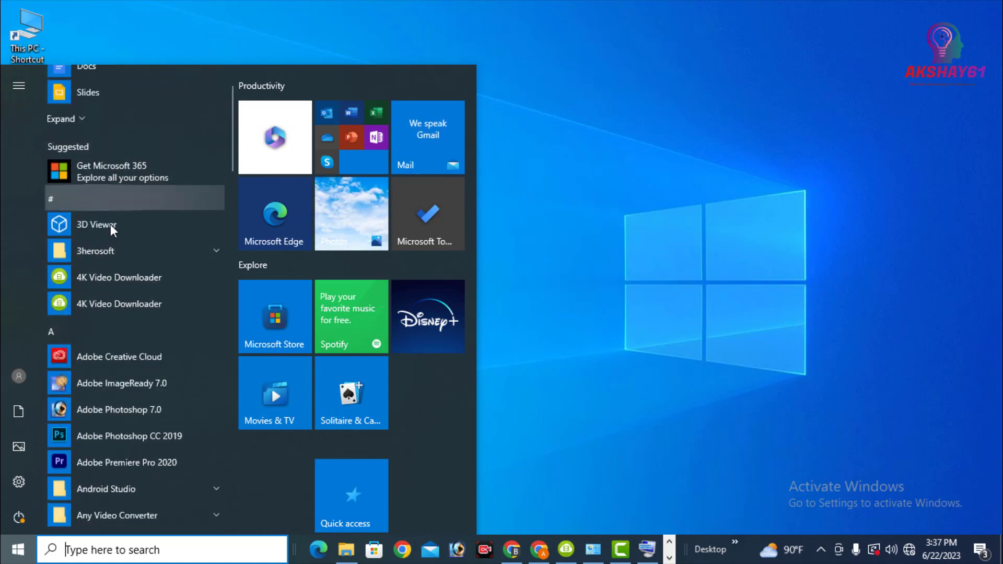
{"action": "scroll", "coordinate": [137, 329], "scroll_direction": "up", "scroll_amount": 1}
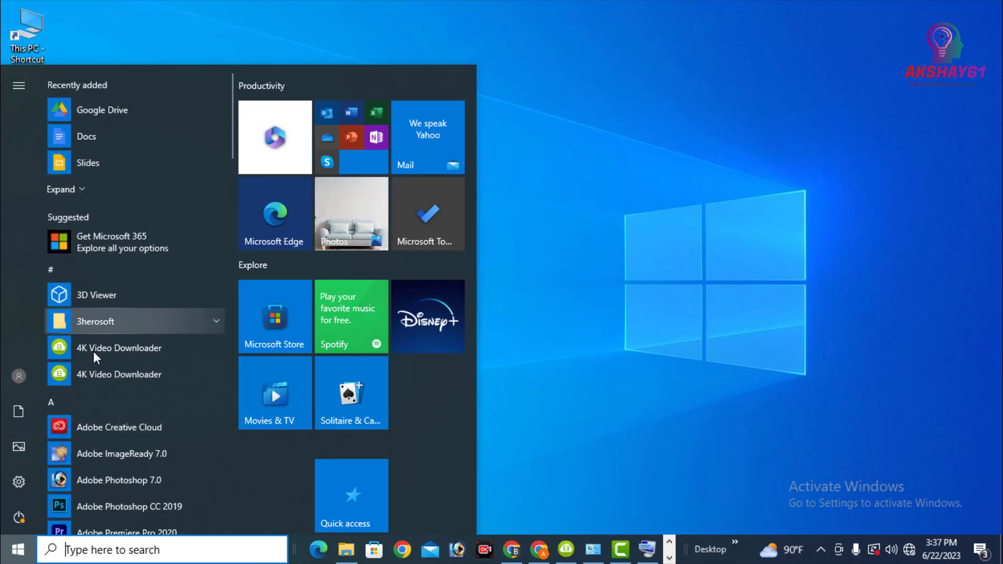
{"action": "scroll", "coordinate": [111, 386], "scroll_direction": "down", "scroll_amount": 1}
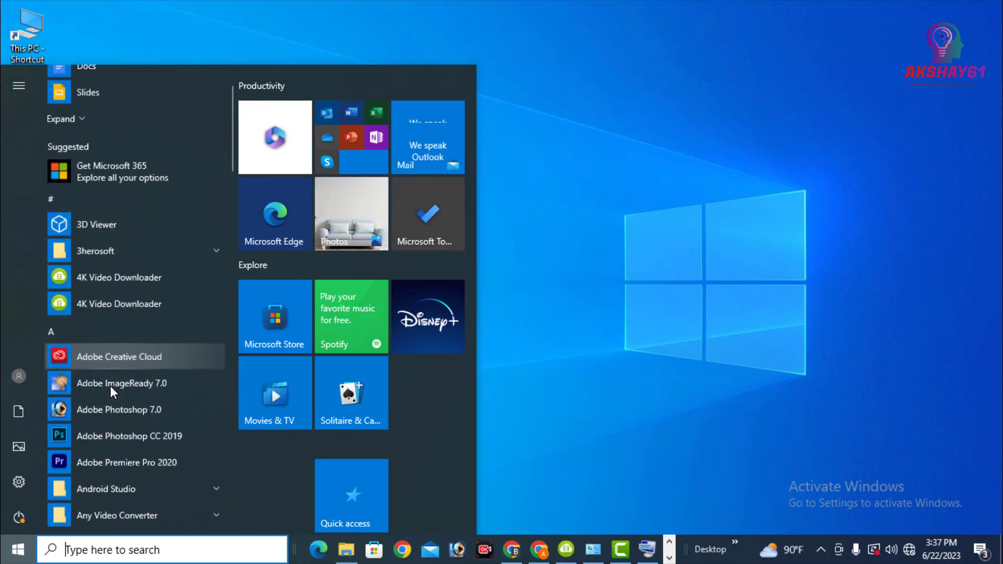
{"action": "scroll", "coordinate": [114, 428], "scroll_direction": "down", "scroll_amount": 2}
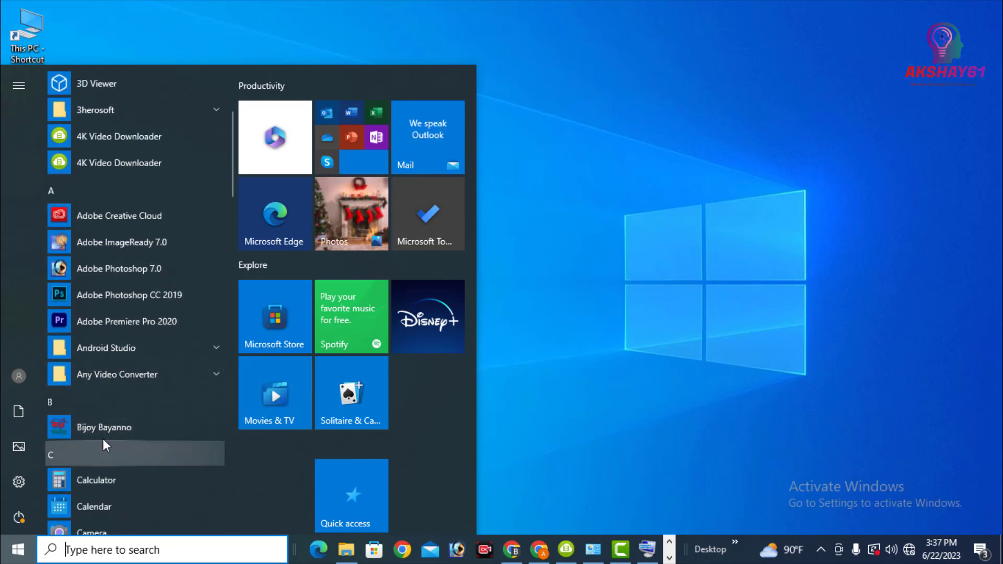
{"action": "left_click", "coordinate": [114, 426]}
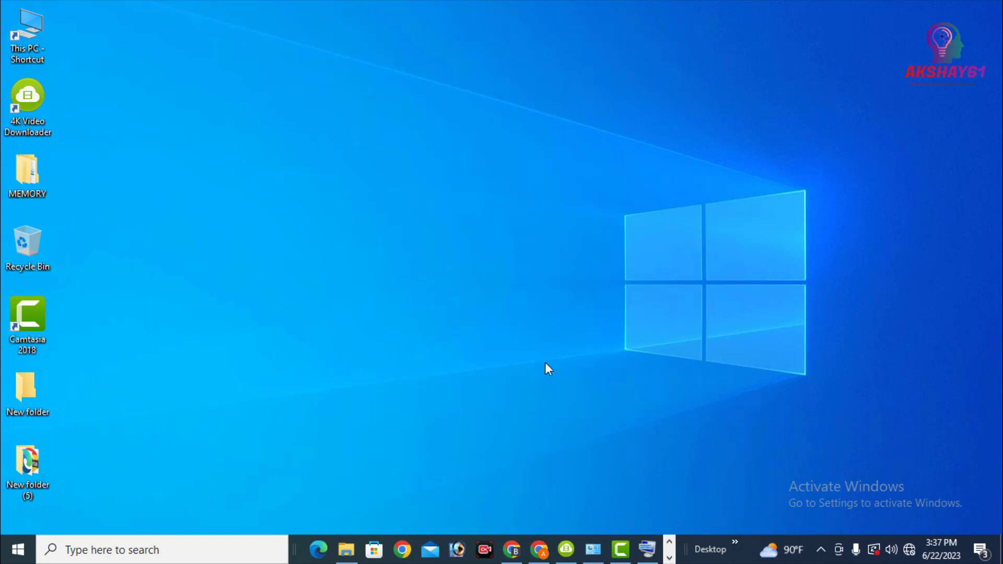
Step: Launch Adobe Photoshop 7.0 from the installed applications in Start and minimize its window to return to the desktop
{"action": "left_click", "coordinate": [199, 4]}
{"action": "left_click", "coordinate": [18, 549]}
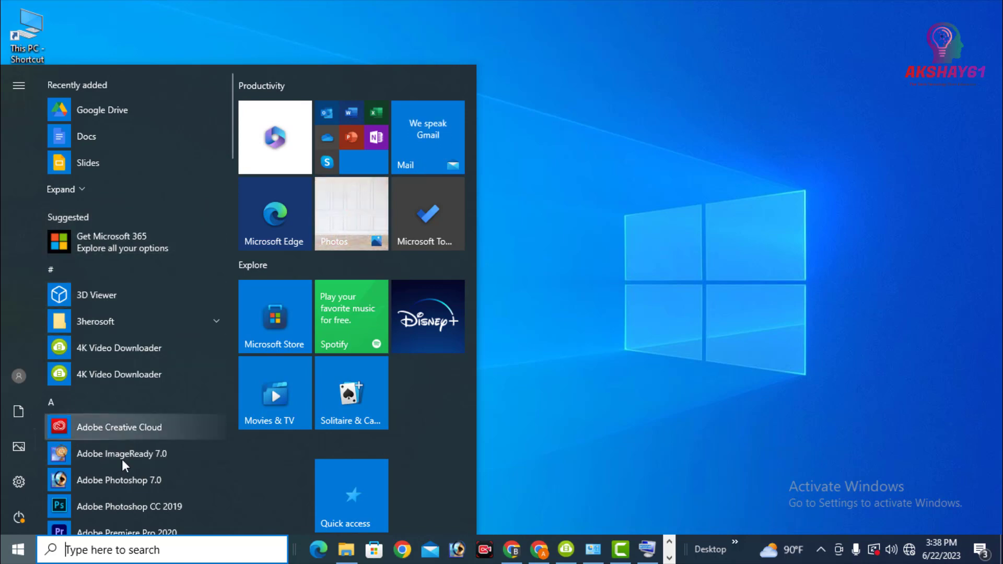
{"action": "scroll", "coordinate": [122, 459], "scroll_direction": "down", "scroll_amount": 5}
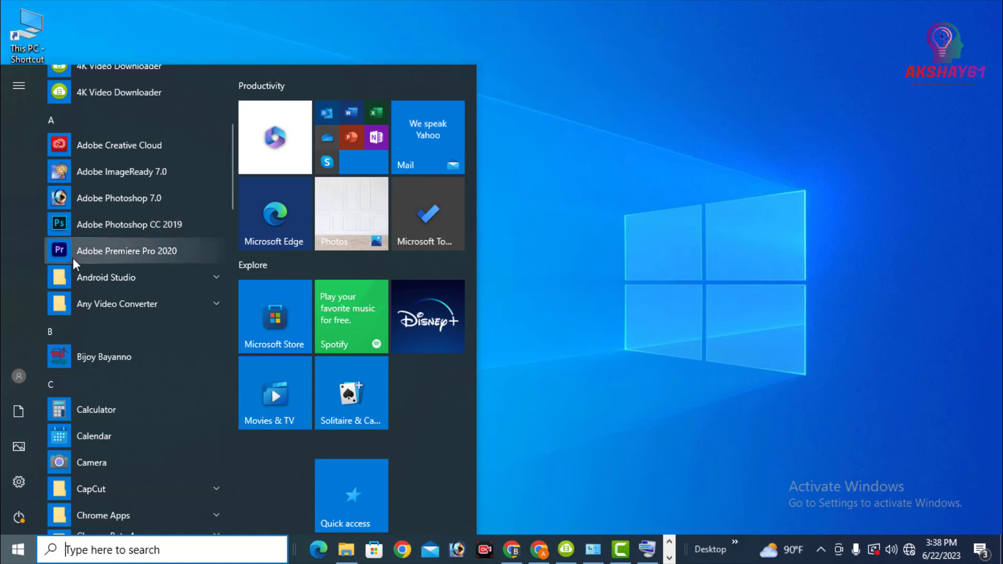
{"action": "left_click", "coordinate": [137, 196]}
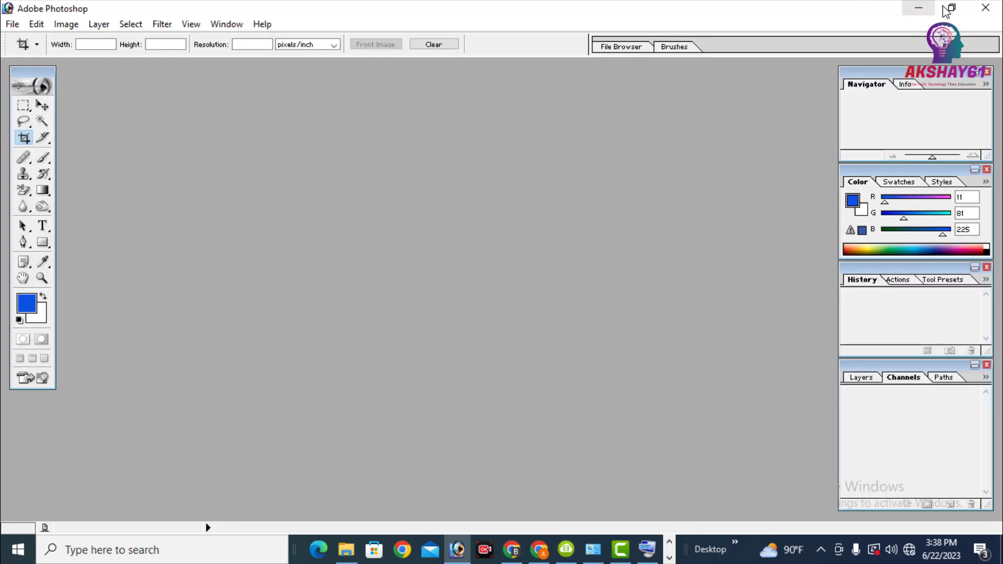
{"action": "left_click", "coordinate": [919, 9]}
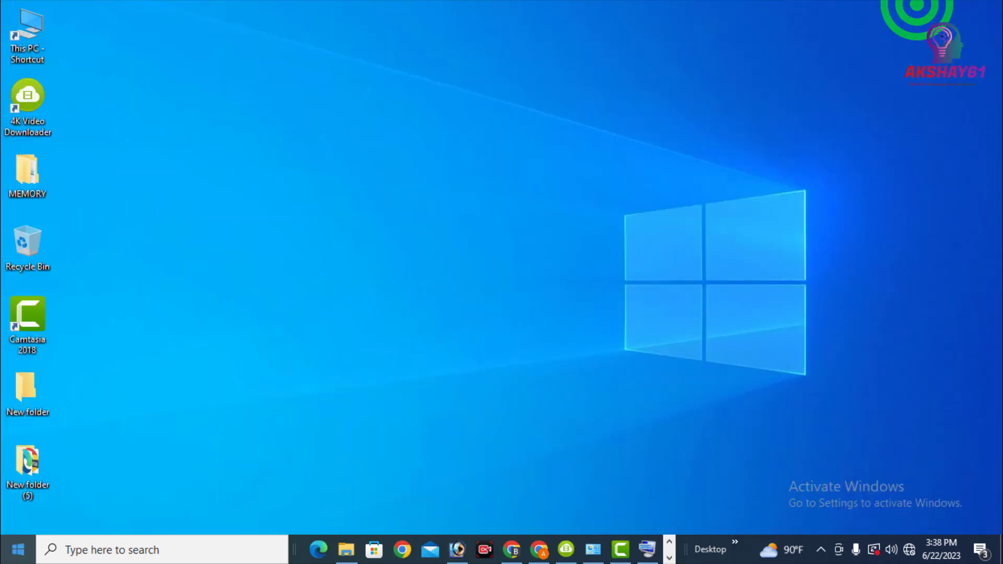
Step: Look through the installed applications in Start down to Y and expand the Windows System group to view its tools
{"action": "left_click", "coordinate": [16, 548]}
{"action": "scroll", "coordinate": [134, 424], "scroll_direction": "down", "scroll_amount": 15}
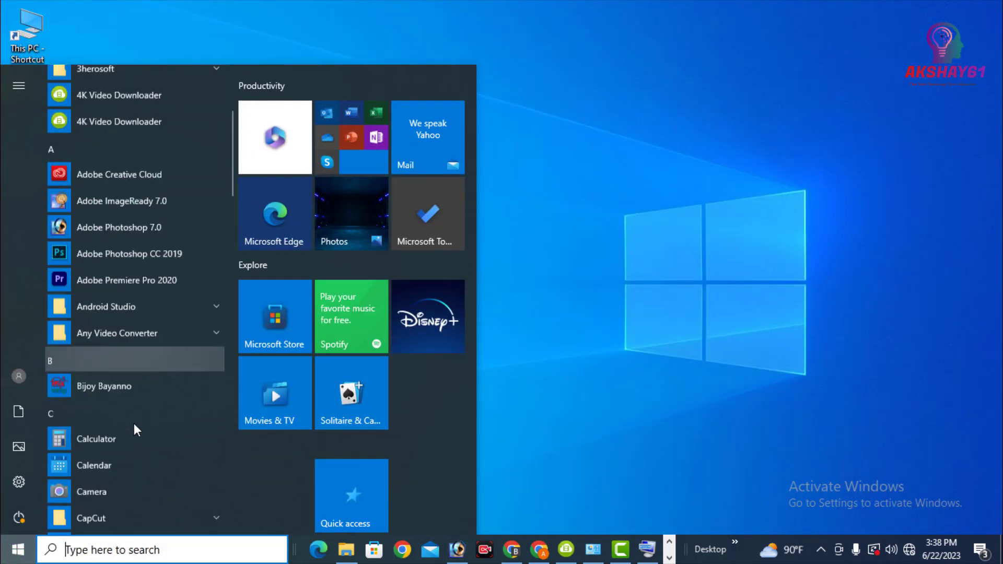
{"action": "scroll", "coordinate": [131, 433], "scroll_direction": "down", "scroll_amount": 15}
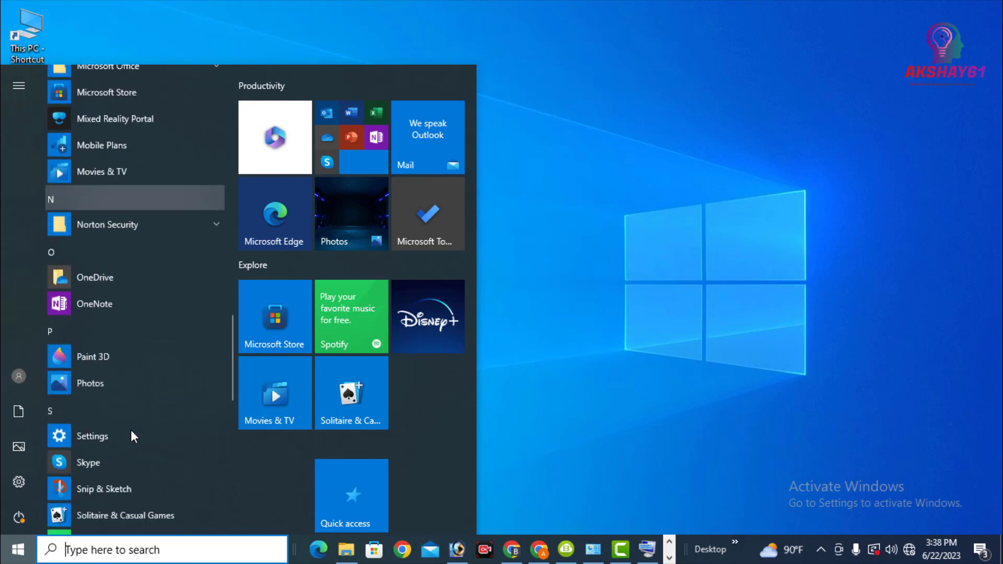
{"action": "scroll", "coordinate": [131, 430], "scroll_direction": "down", "scroll_amount": 3}
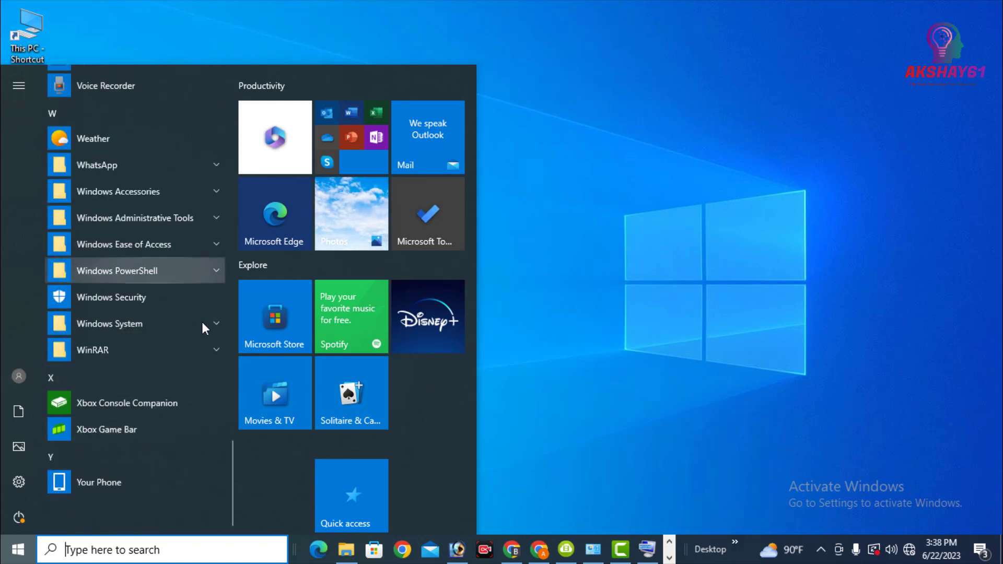
{"action": "left_click", "coordinate": [215, 324]}
{"action": "scroll", "coordinate": [125, 361], "scroll_direction": "down", "scroll_amount": 4}
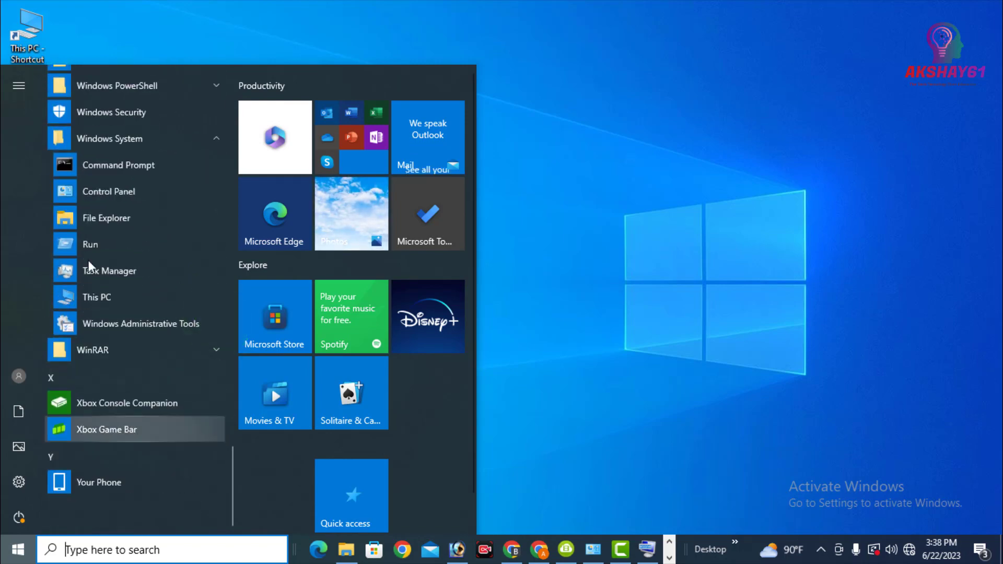
Step: Expand the Windows Accessories group in the application list and examine its entries and those that follow down to Y
{"action": "scroll", "coordinate": [131, 303], "scroll_direction": "up", "scroll_amount": 3}
{"action": "scroll", "coordinate": [132, 380], "scroll_direction": "up", "scroll_amount": 5}
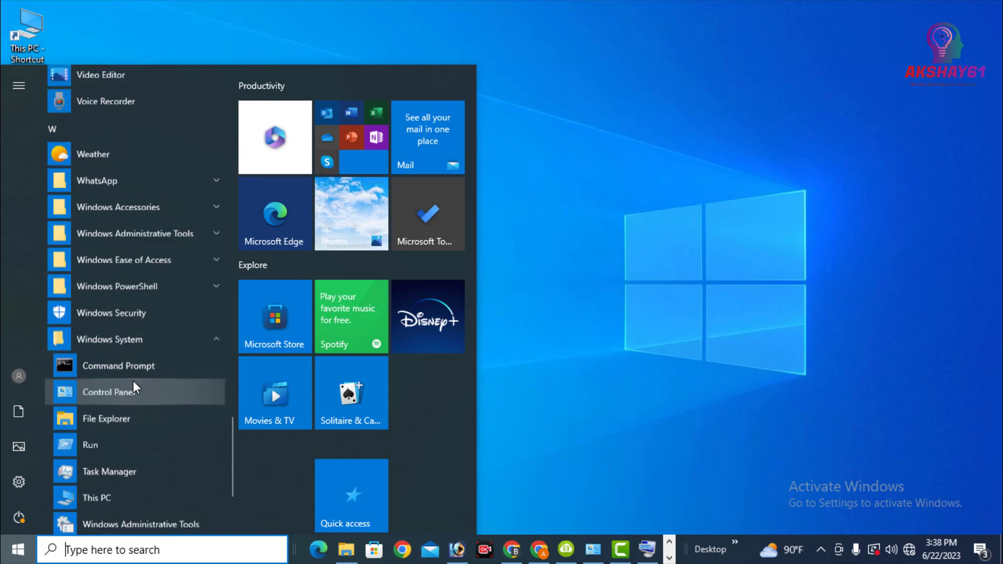
{"action": "left_click", "coordinate": [208, 433]}
{"action": "scroll", "coordinate": [184, 433], "scroll_direction": "down", "scroll_amount": 8}
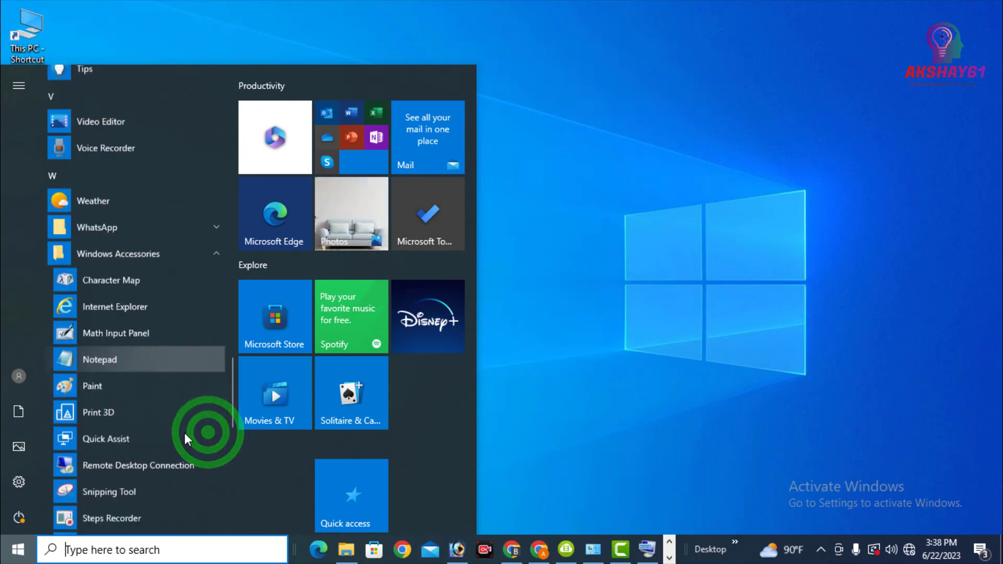
{"action": "scroll", "coordinate": [146, 400], "scroll_direction": "down", "scroll_amount": 6}
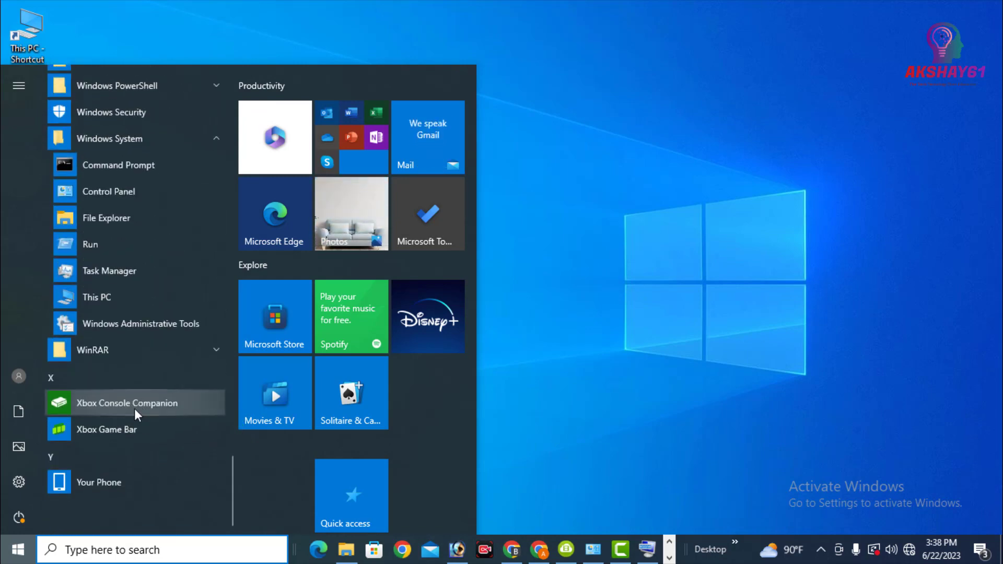
Step: Review the application list back up to the recently added ones and the entries under A to C, closing Start when done
{"action": "scroll", "coordinate": [130, 409], "scroll_direction": "up", "scroll_amount": 15}
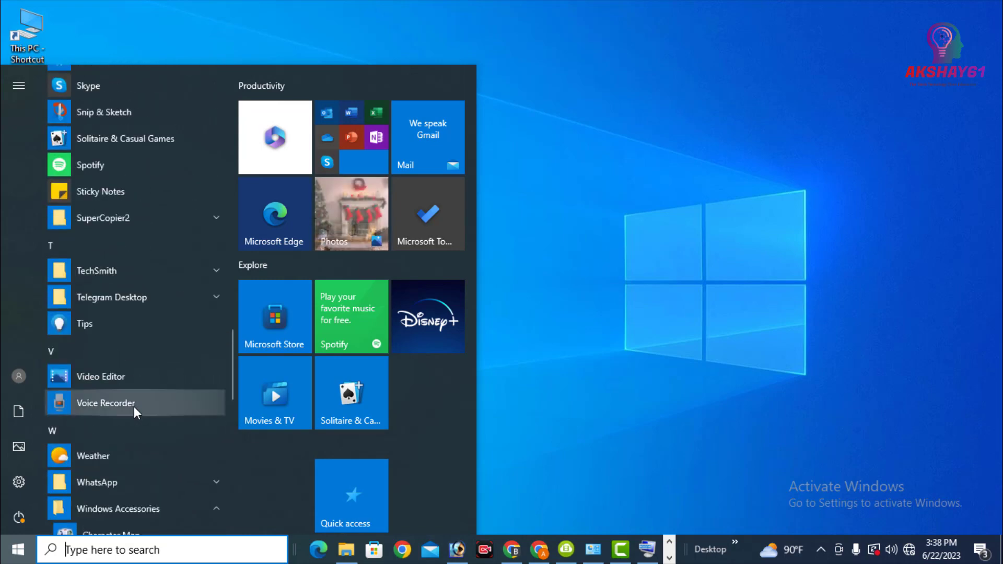
{"action": "scroll", "coordinate": [134, 403], "scroll_direction": "up", "scroll_amount": 10}
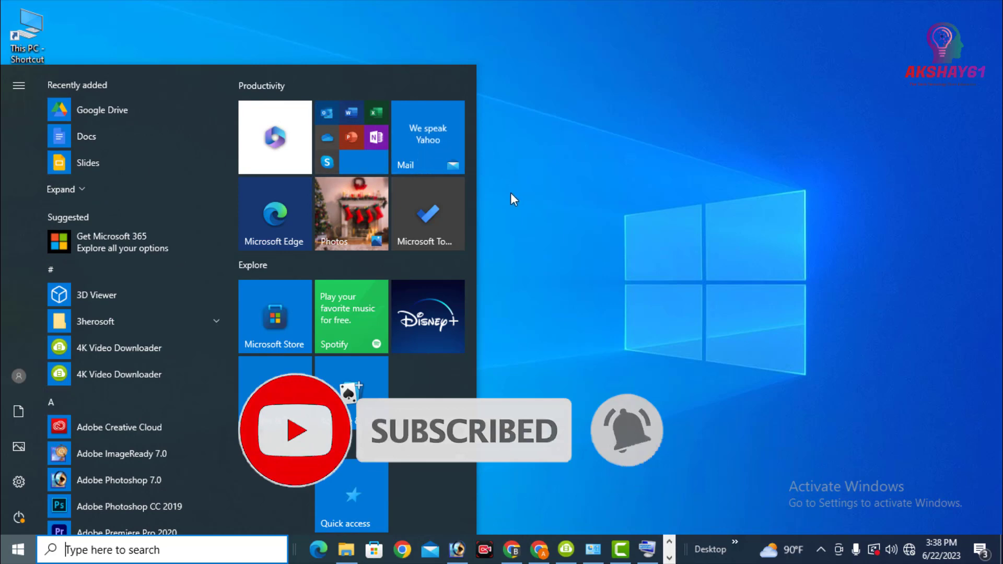
{"action": "scroll", "coordinate": [177, 322], "scroll_direction": "down", "scroll_amount": 2}
{"action": "scroll", "coordinate": [177, 321], "scroll_direction": "down", "scroll_amount": 4}
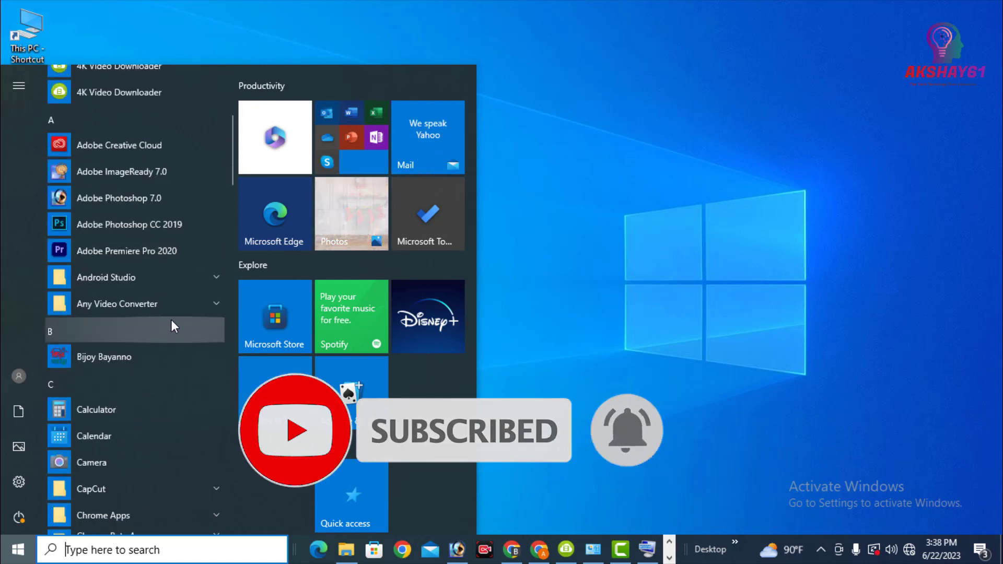
{"action": "left_click", "coordinate": [569, 116]}
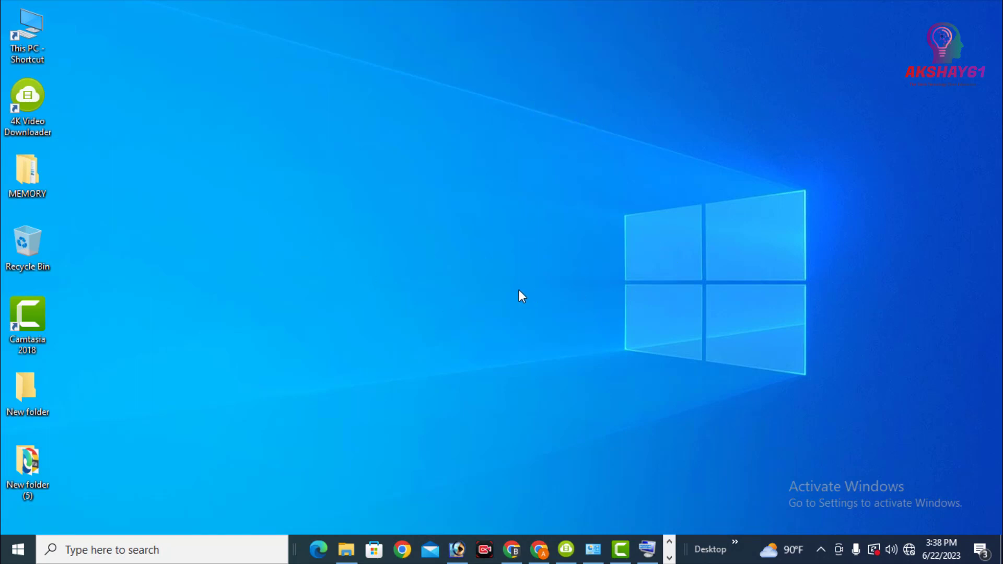
{"action": "left_click", "coordinate": [18, 550]}
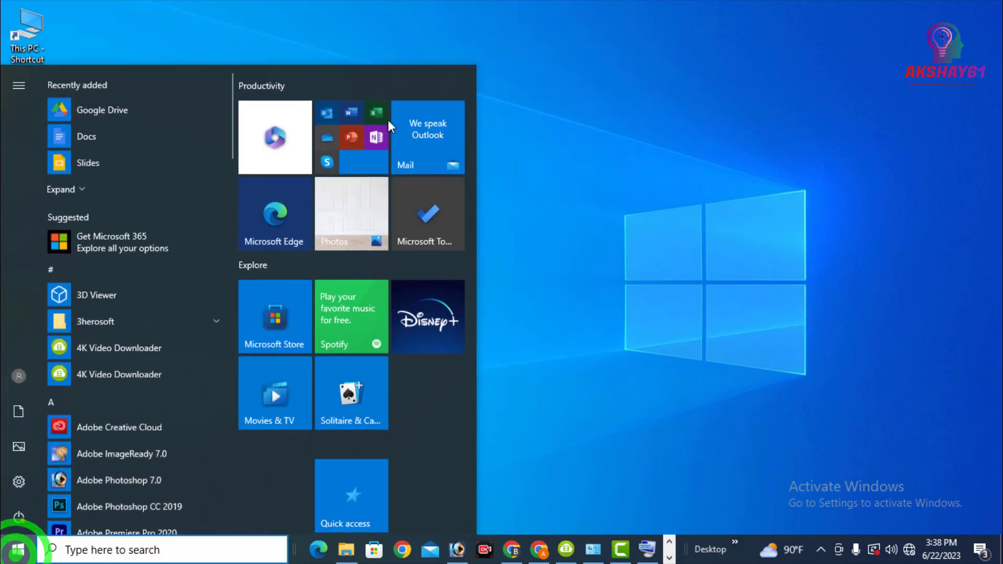
{"action": "left_click", "coordinate": [612, 169]}
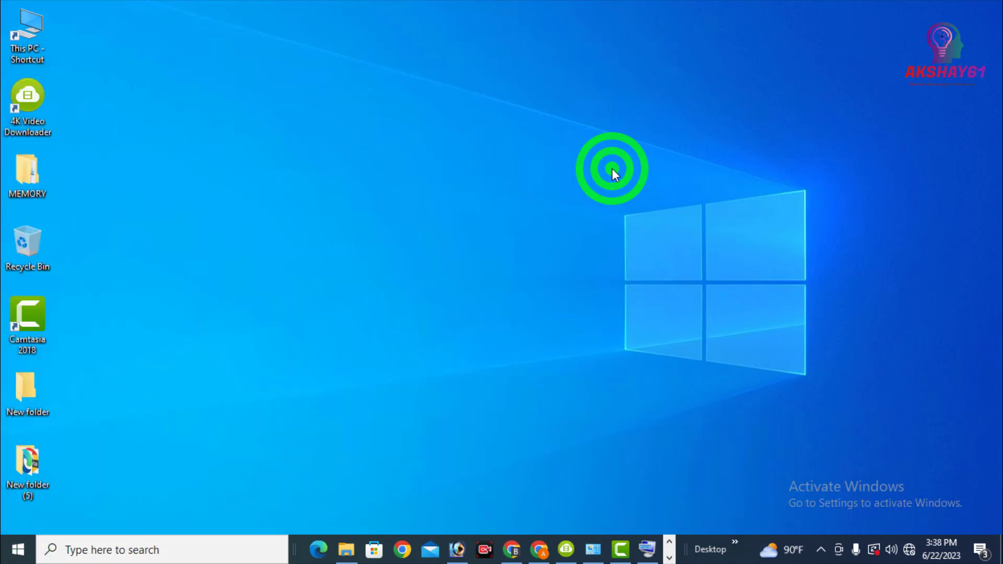